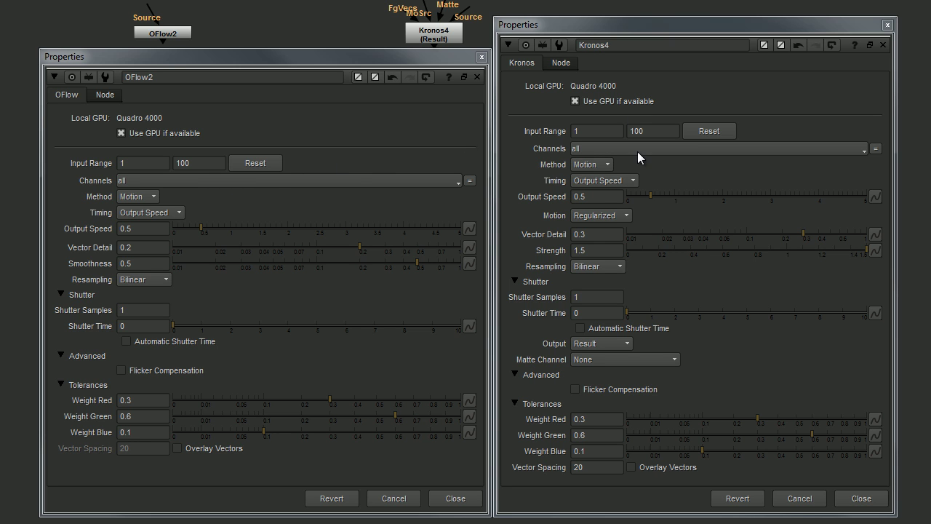
- Compare the Resampling filter options of OFlow2 and Kronos4 without changing either
click(156, 281)
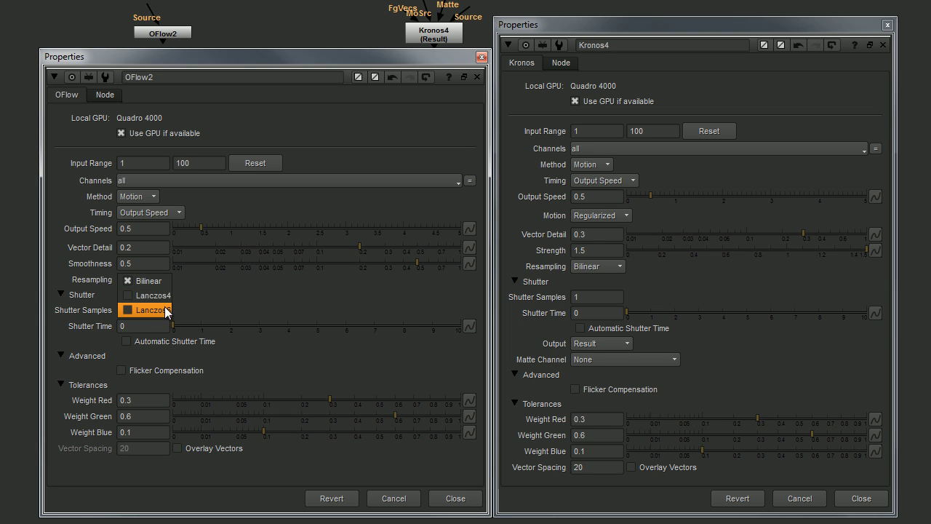
click(615, 266)
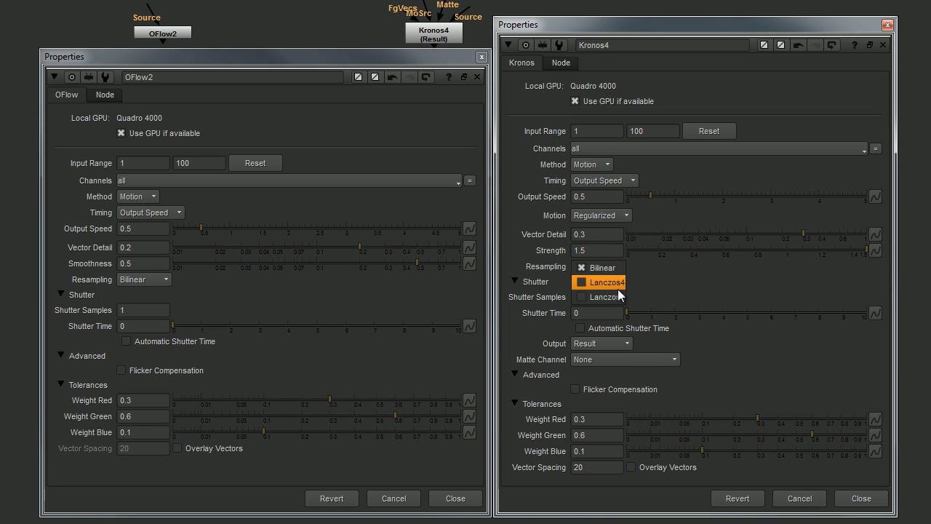
key(Escape)
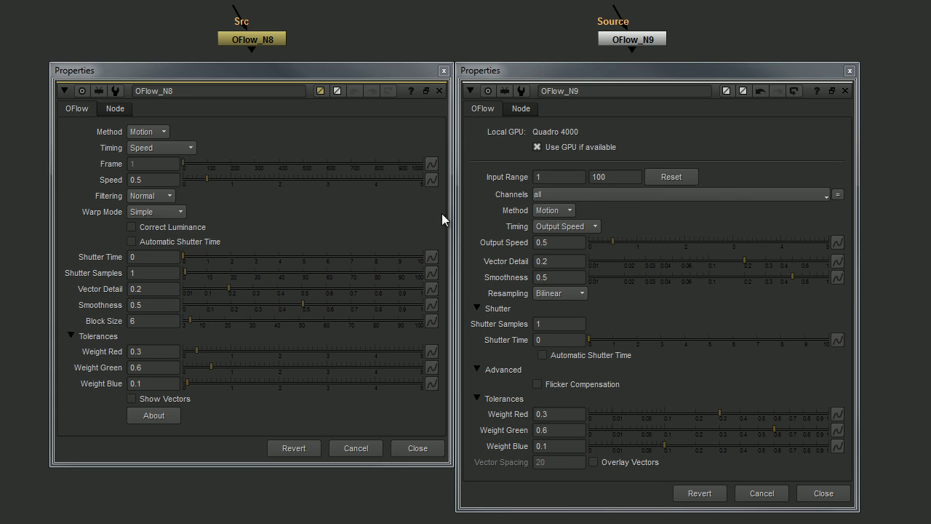
click(172, 148)
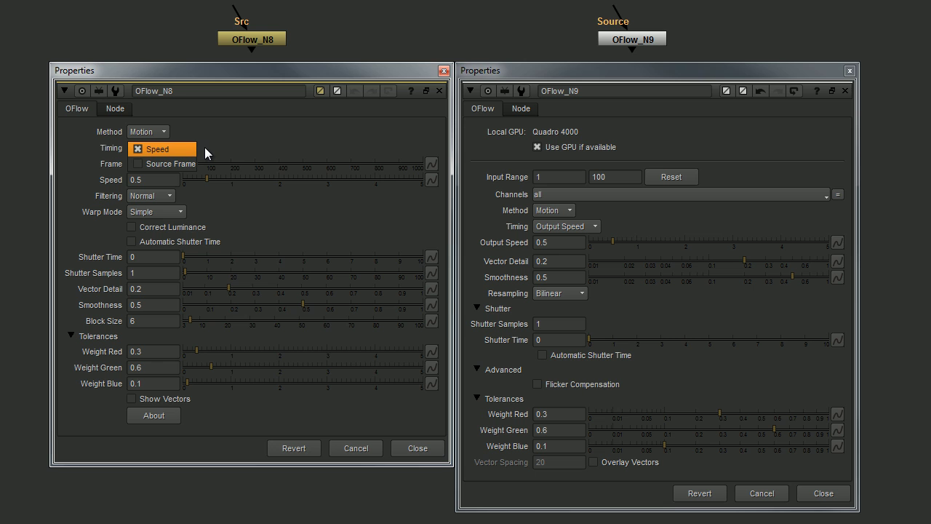
click(205, 148)
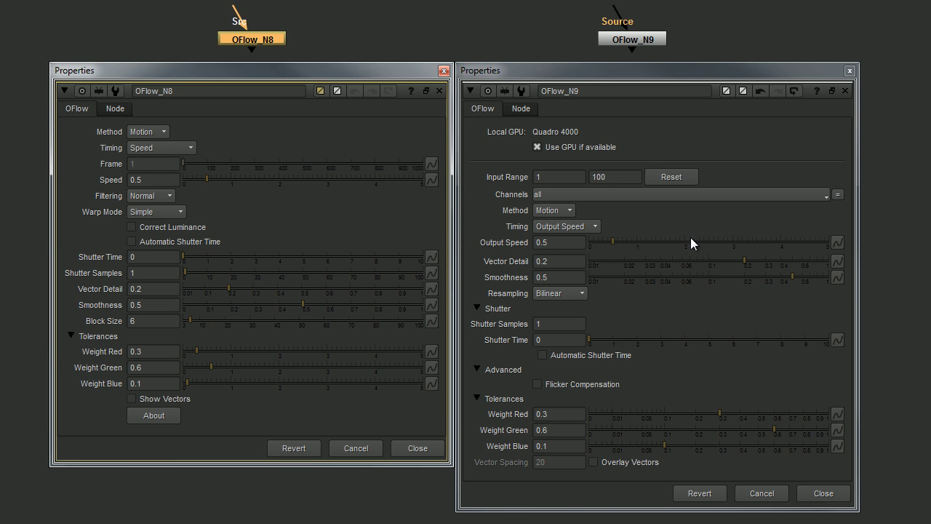
- Set OFlow_N9's Timing to Frame after trying Output and Input Speed, keeping Bilinear resampling
click(591, 229)
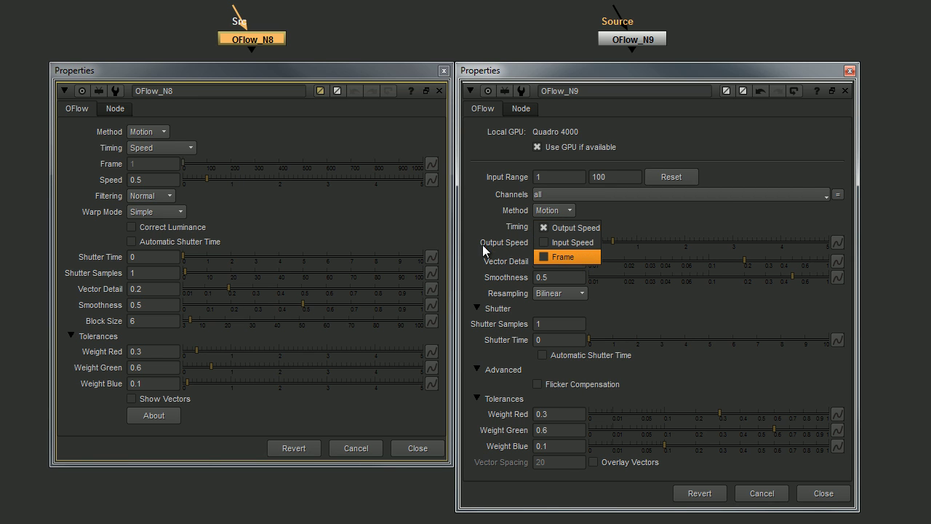
click(571, 227)
click(575, 228)
click(577, 240)
click(574, 226)
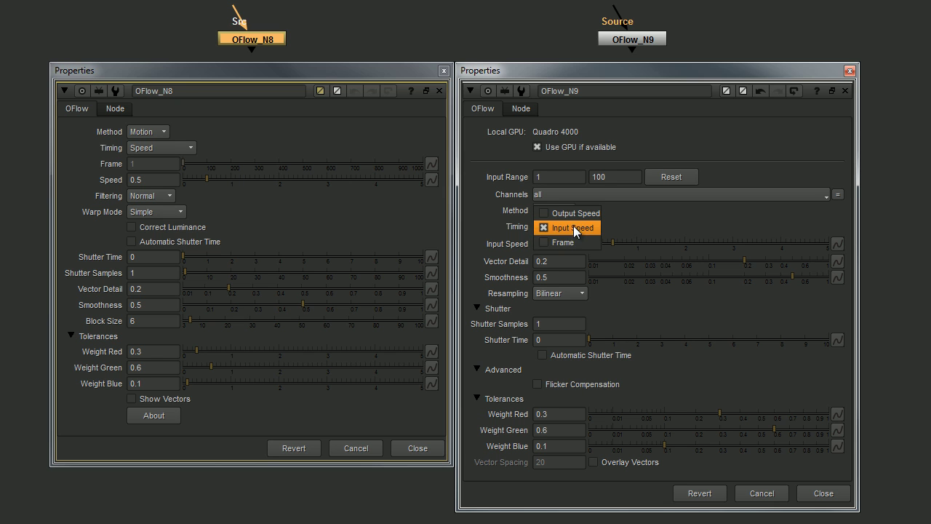
click(572, 241)
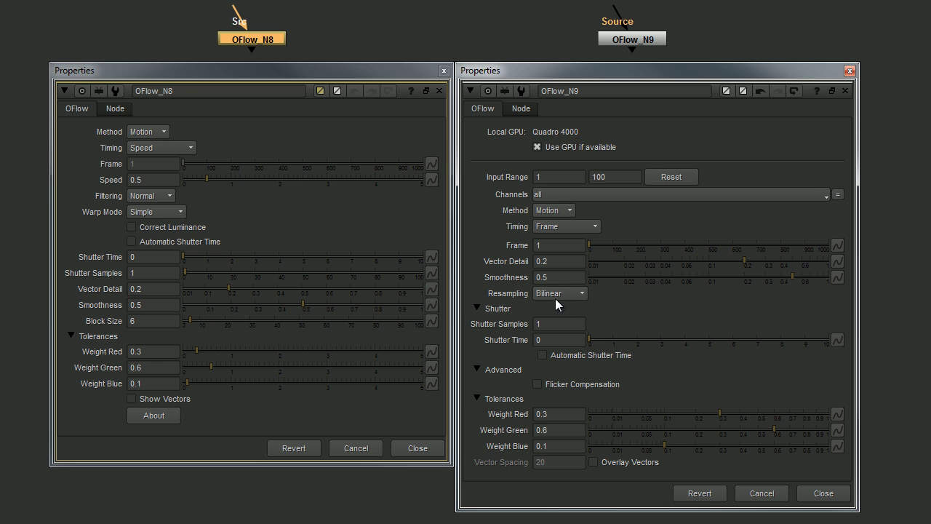
click(579, 292)
click(599, 293)
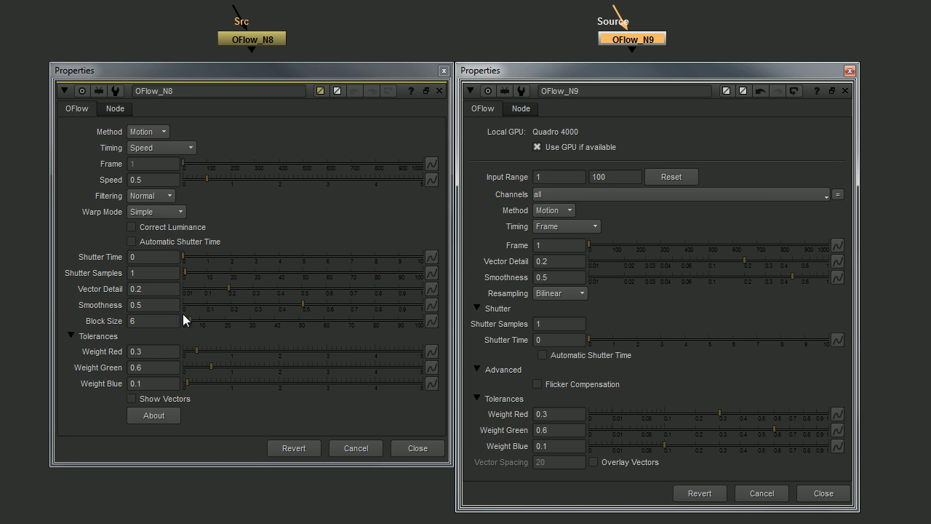
- Collapse and re-expand OFlow_N9's Shutter section
click(477, 307)
click(477, 308)
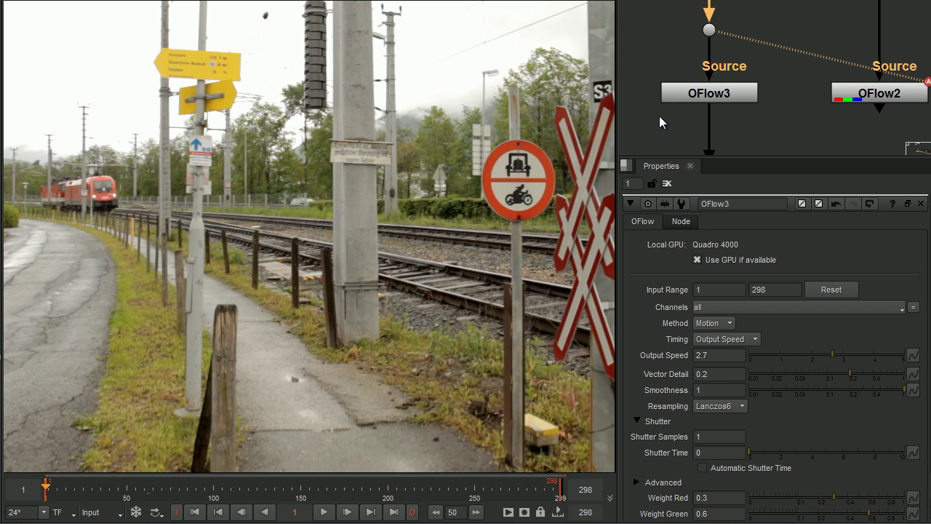
- Check OFlow3's timing modes, then step the train clip forward in 50-frame jumps to frame 298
click(749, 341)
click(771, 334)
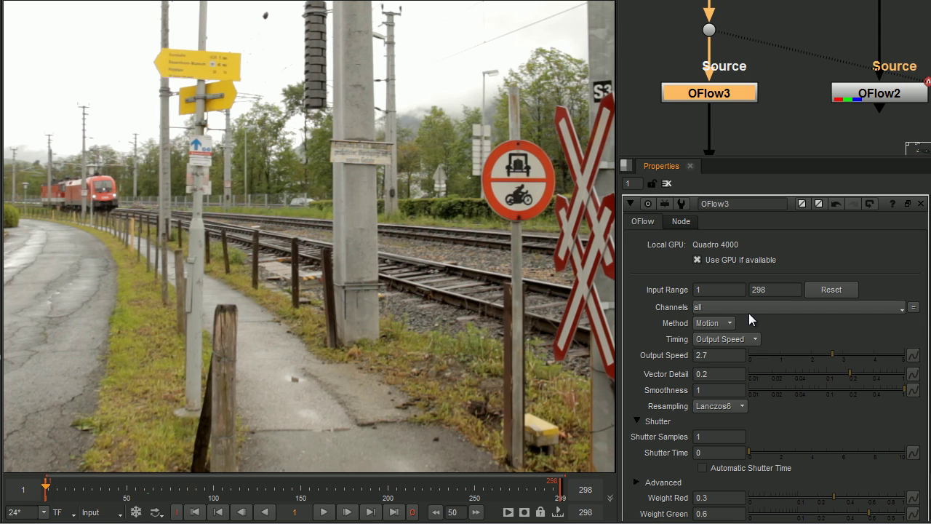
click(476, 512)
click(477, 512)
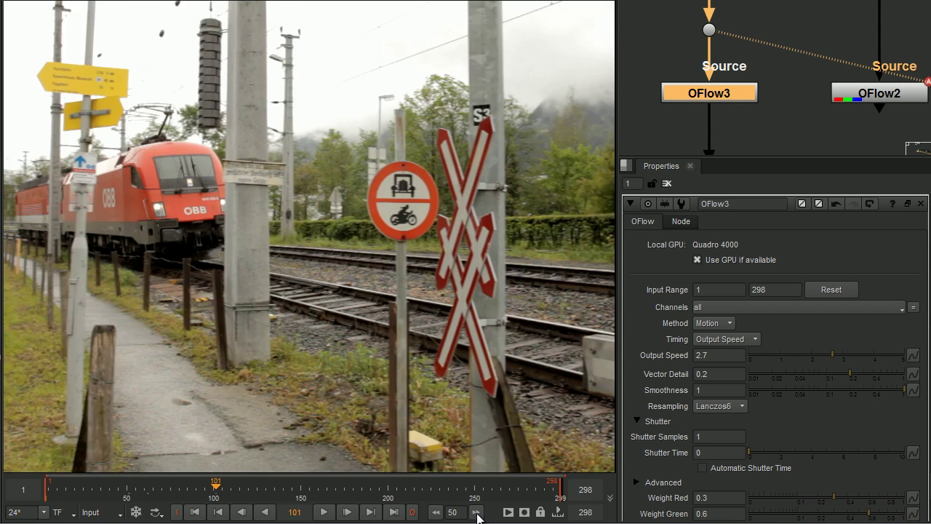
click(477, 512)
click(476, 512)
click(476, 512)
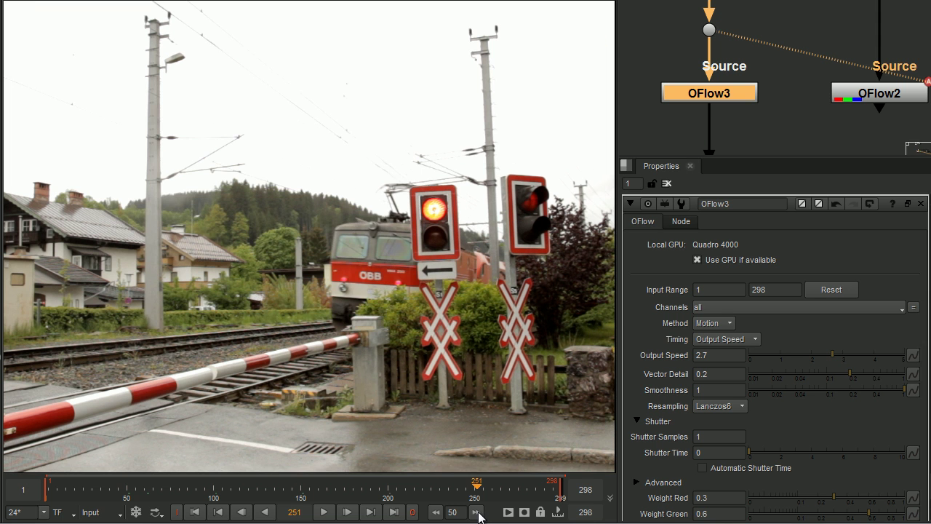
click(476, 512)
- View OFlow3's output at frame 82 and switch its Timing to Input Speed
key(1)
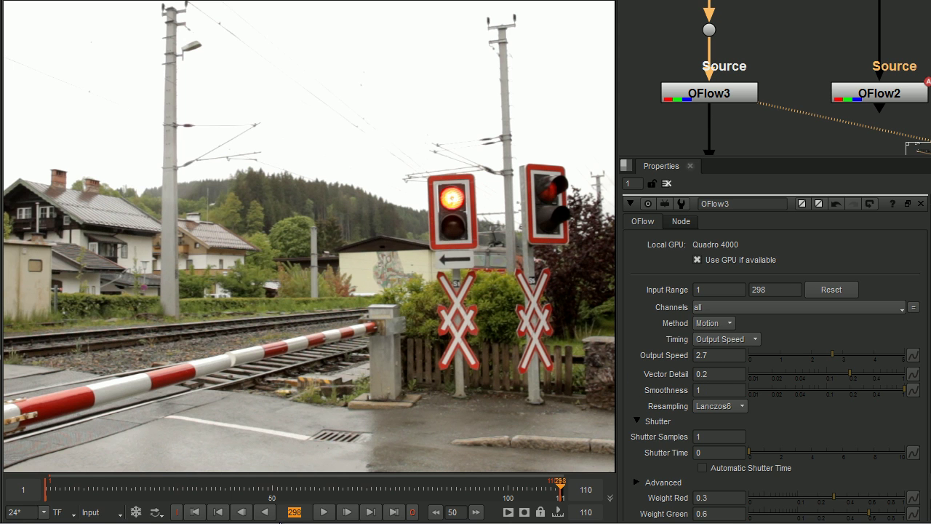
click(294, 513)
text(82)
key(Return)
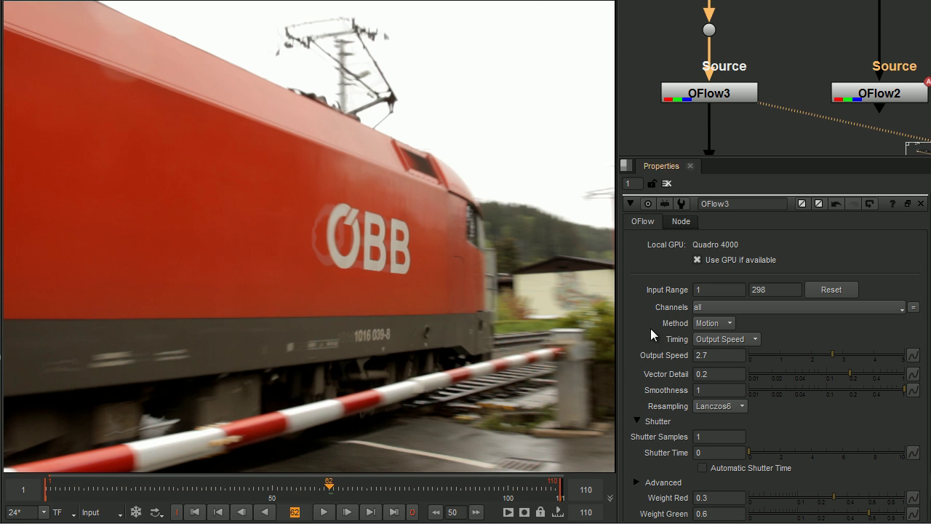
click(743, 338)
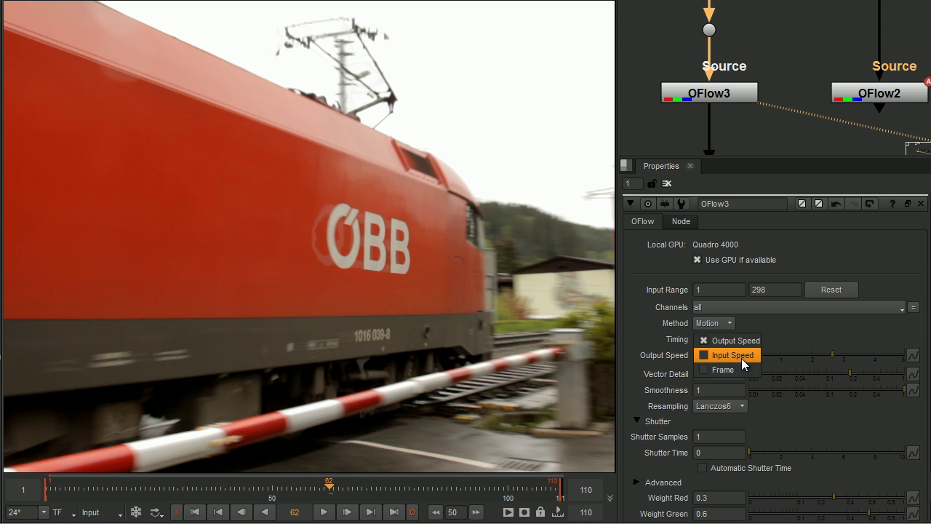
click(741, 356)
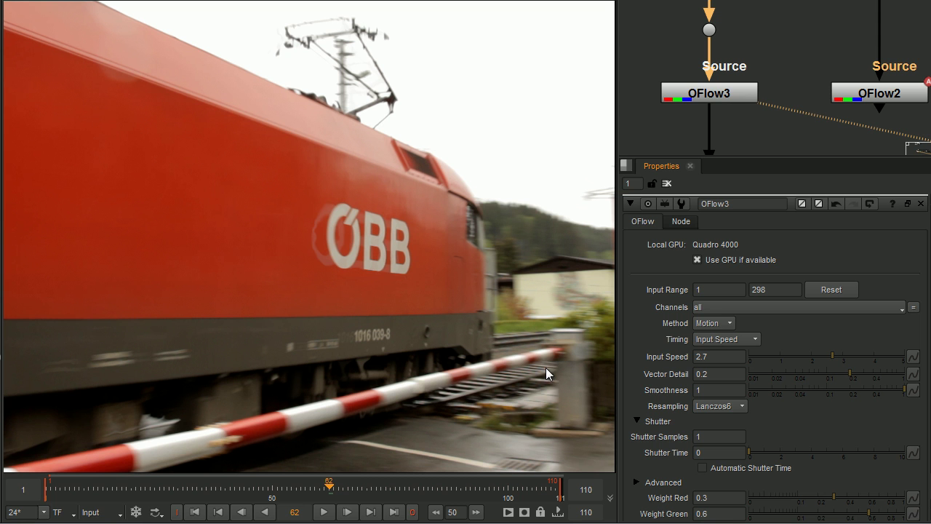
- Select OFlow2, check its speed keys at frames 1 and 62, and set Timing to Output Speed
click(875, 95)
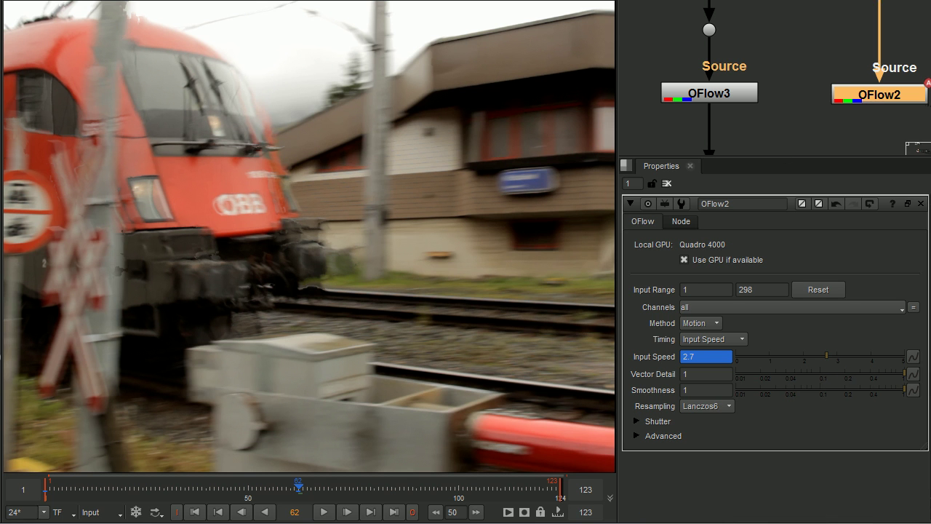
click(195, 512)
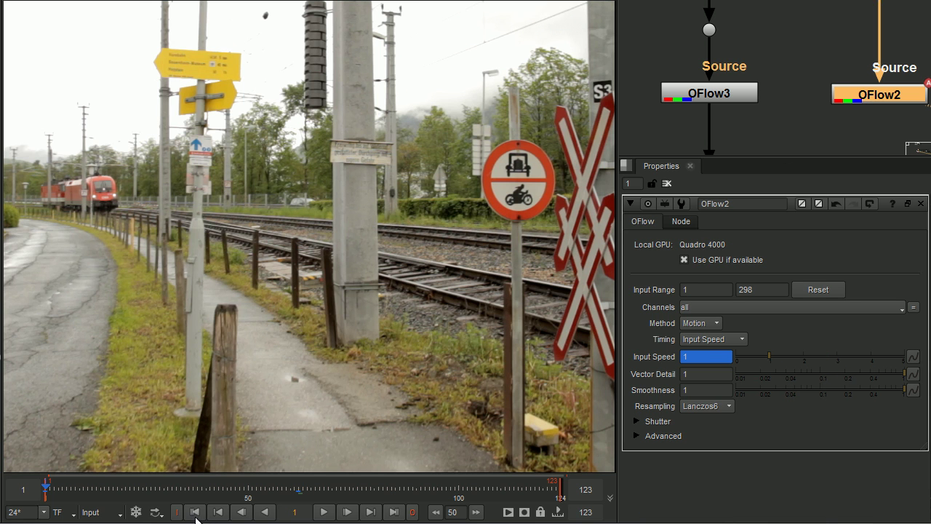
click(712, 340)
click(719, 323)
click(716, 339)
click(718, 352)
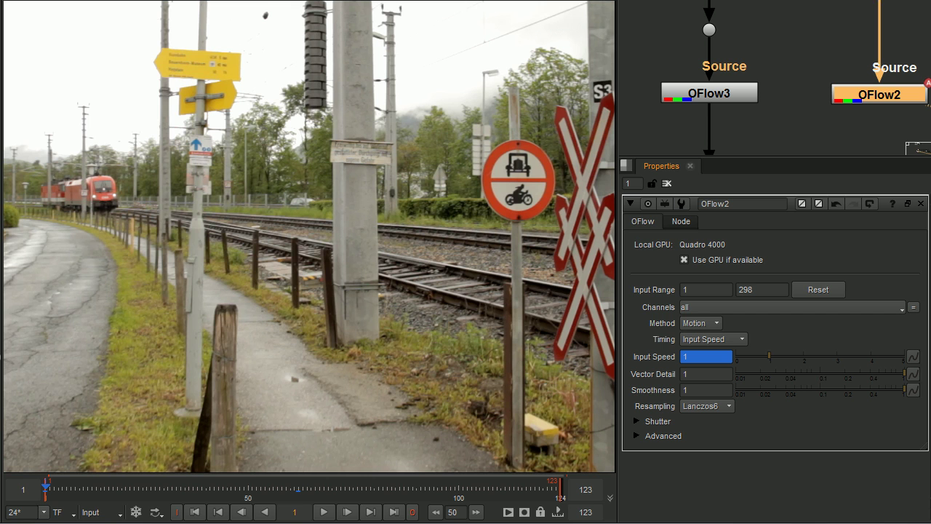
click(370, 512)
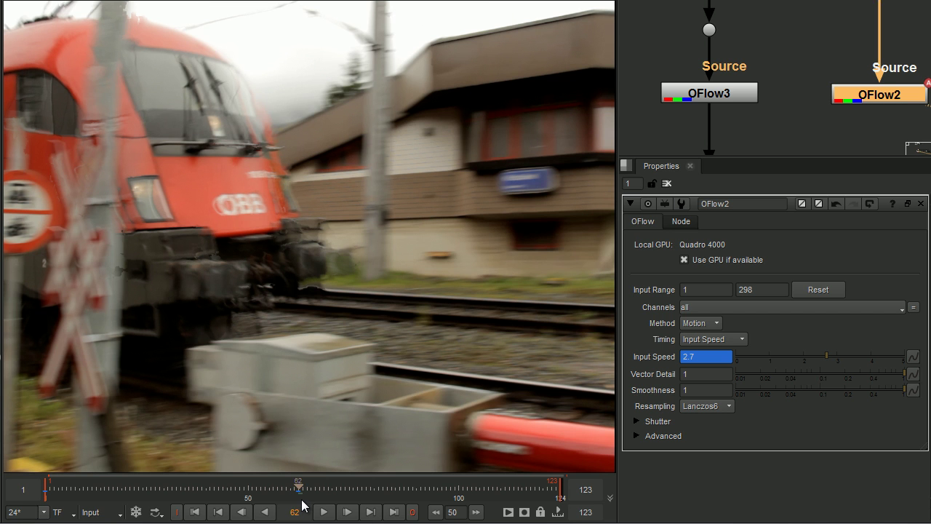
click(719, 340)
click(716, 325)
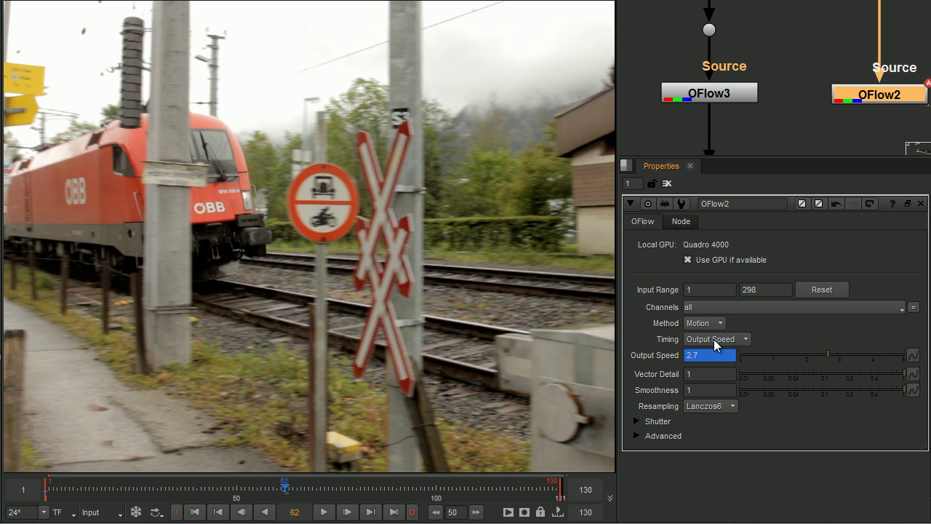
- Toggle OFlow2's Timing back and forth between Input Speed and Output Speed
click(713, 338)
click(713, 352)
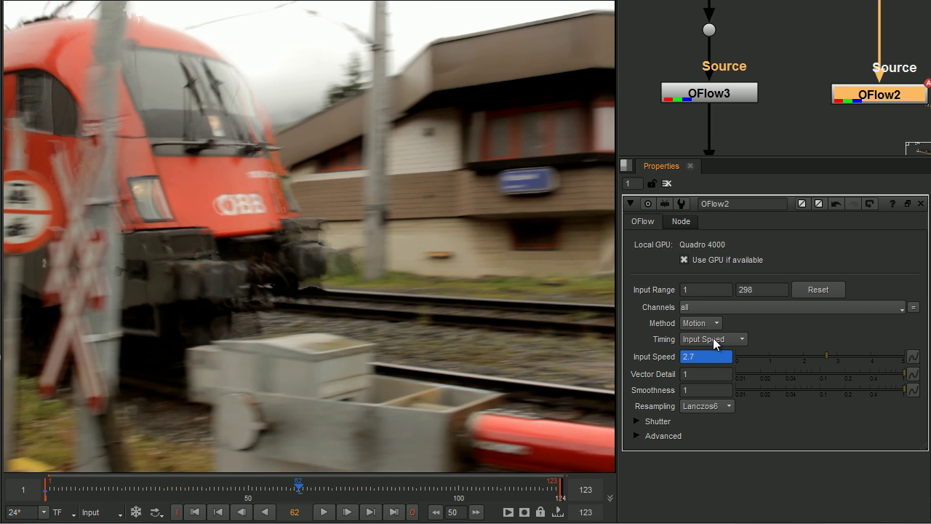
click(713, 339)
click(716, 327)
click(715, 339)
click(715, 355)
click(713, 339)
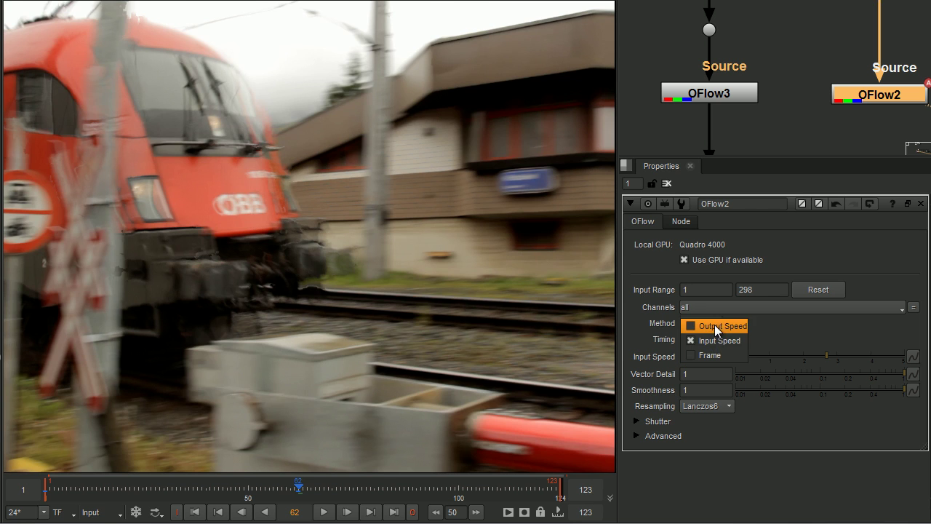
click(715, 325)
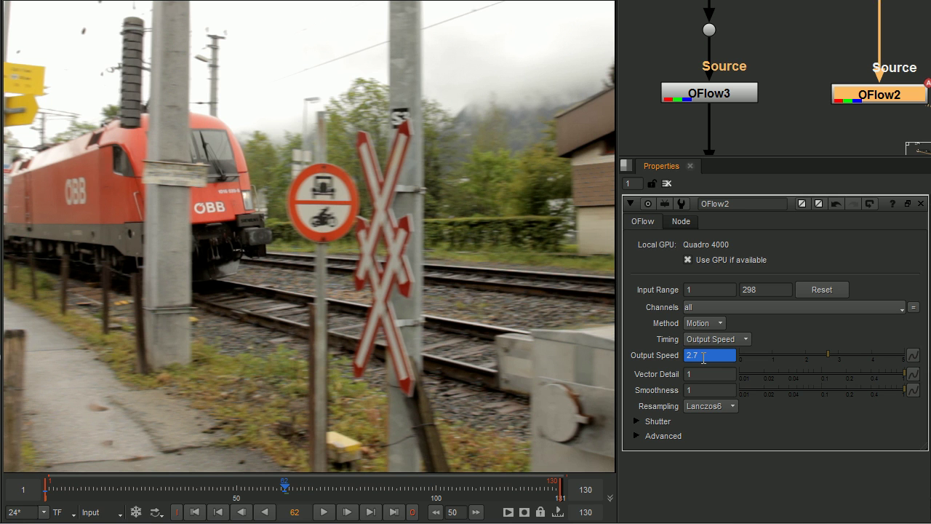
- Compare Input Speed (123 frames) with Output Speed (130 frames), finishing on Input Speed
click(719, 339)
click(720, 355)
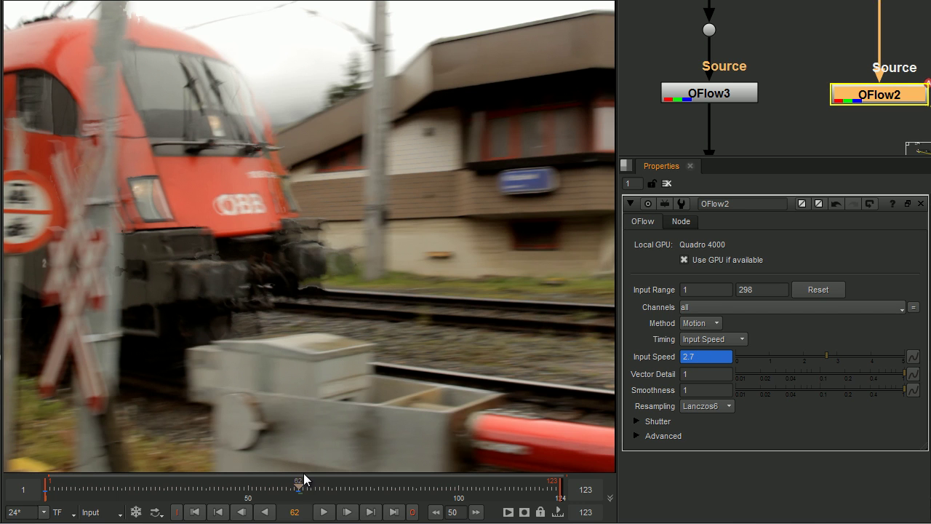
click(706, 337)
click(714, 326)
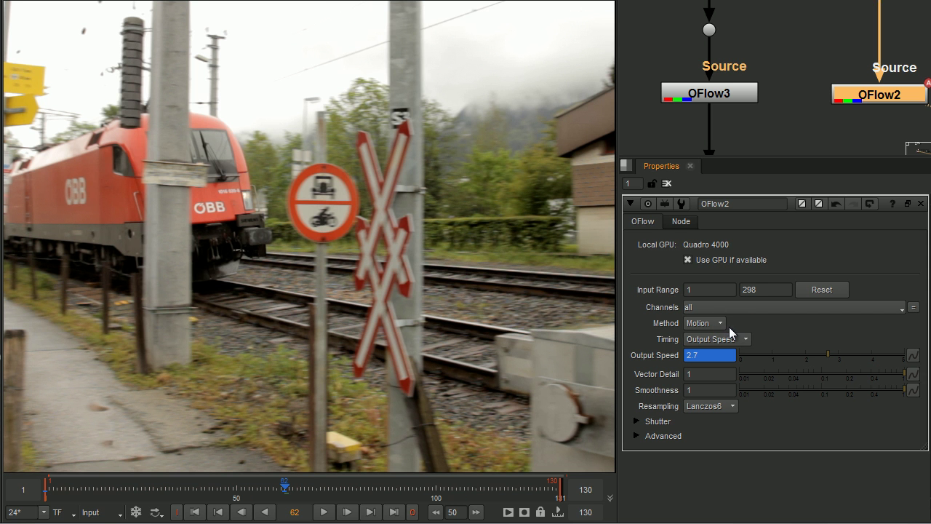
click(731, 339)
click(718, 355)
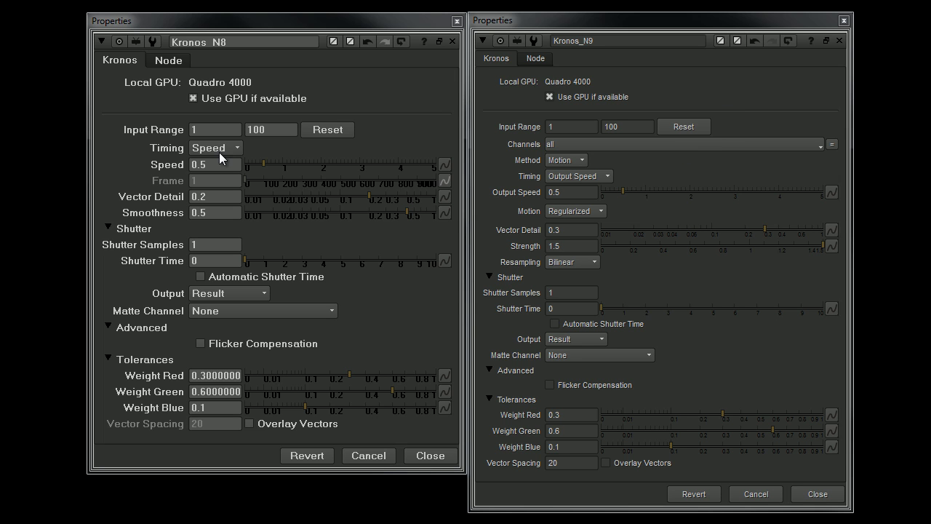
- Set Kronos_N9's Timing to Frame after checking Output Speed and Input Speed
click(603, 178)
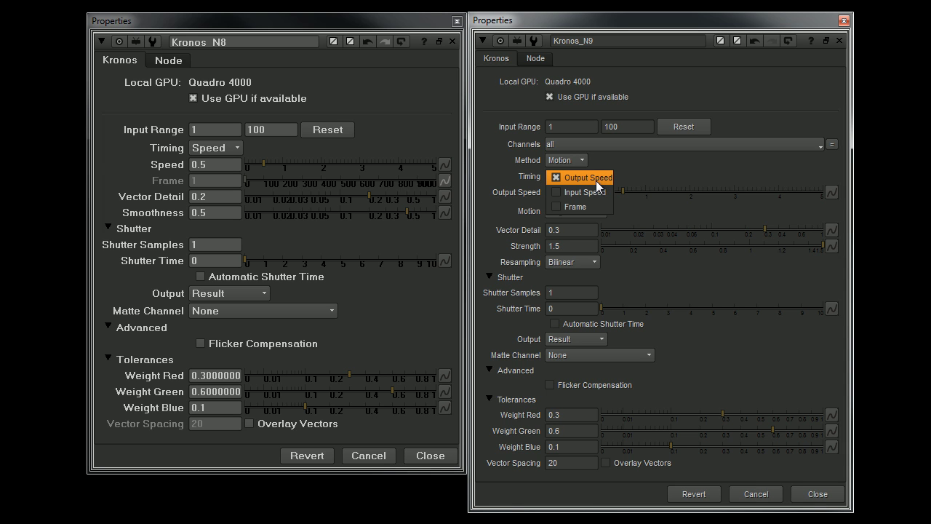
click(649, 171)
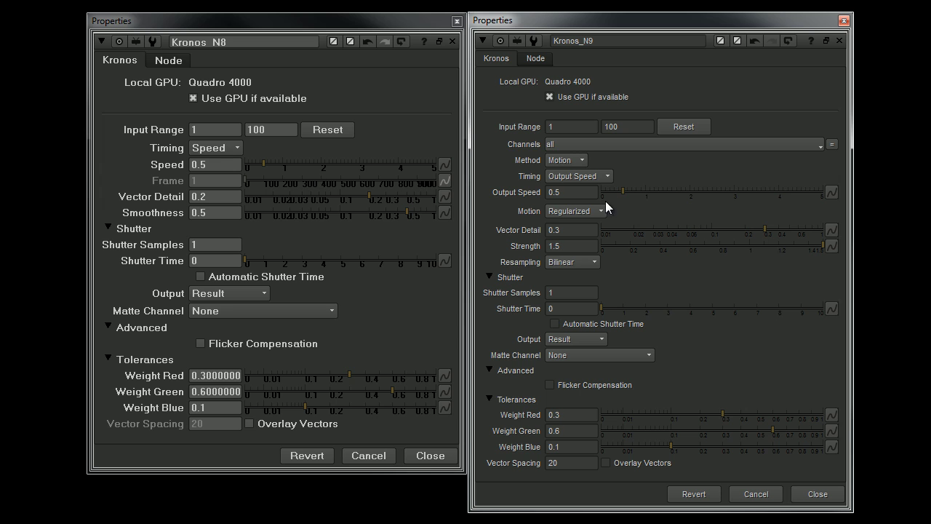
click(578, 176)
click(579, 192)
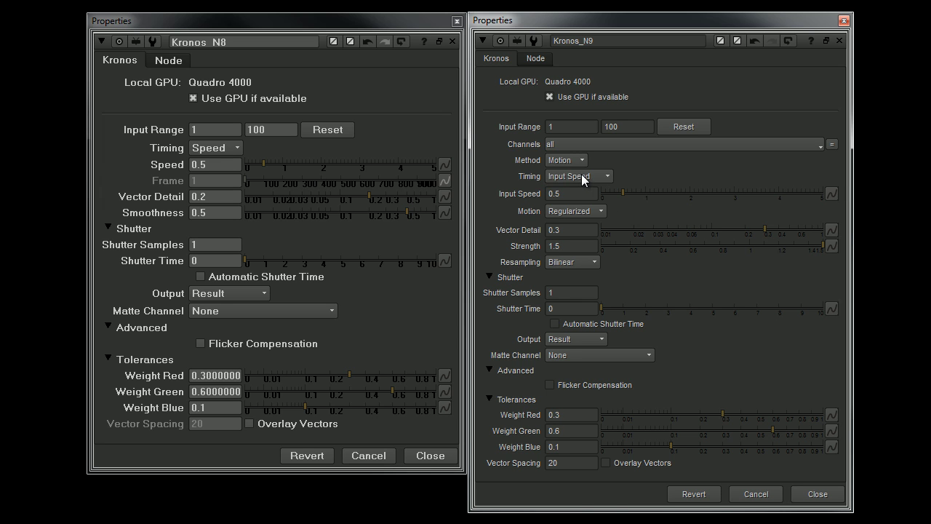
click(580, 173)
click(583, 192)
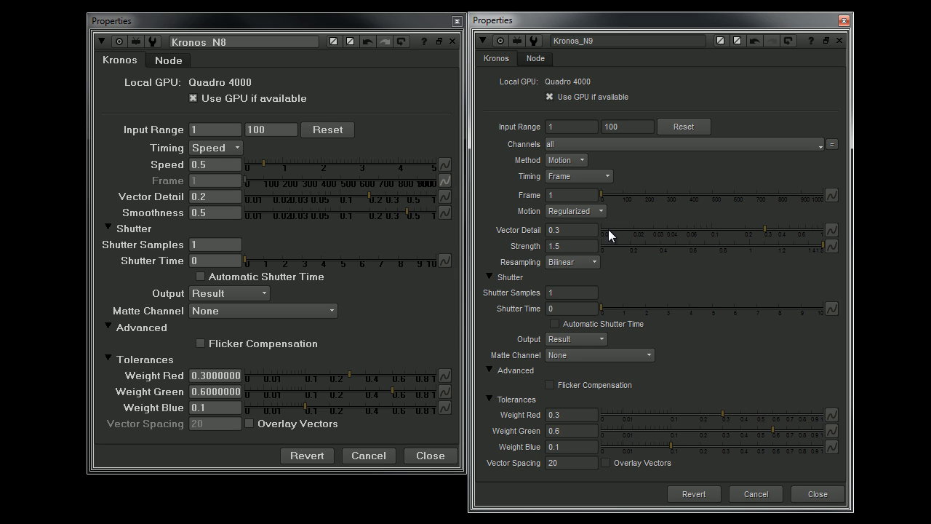
- Try Local motion, return to Regularized, and keep Bilinear resampling
click(595, 210)
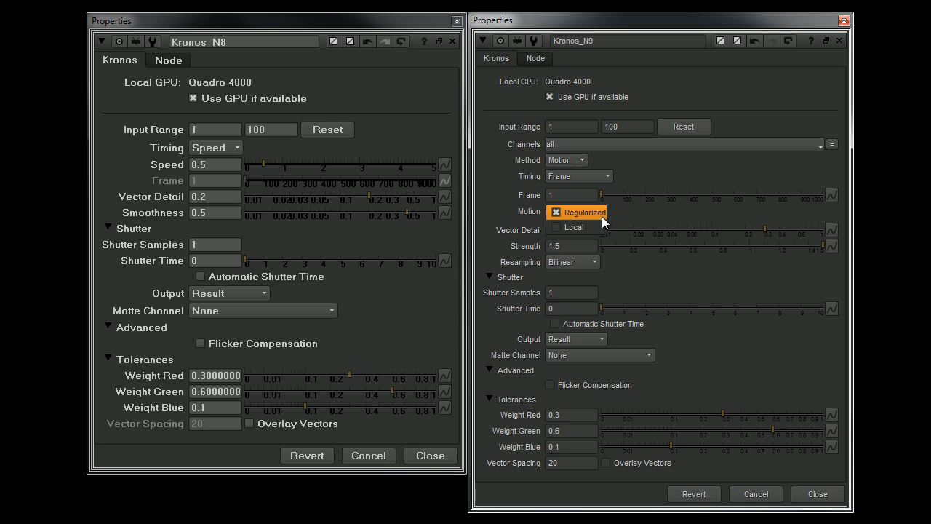
click(615, 213)
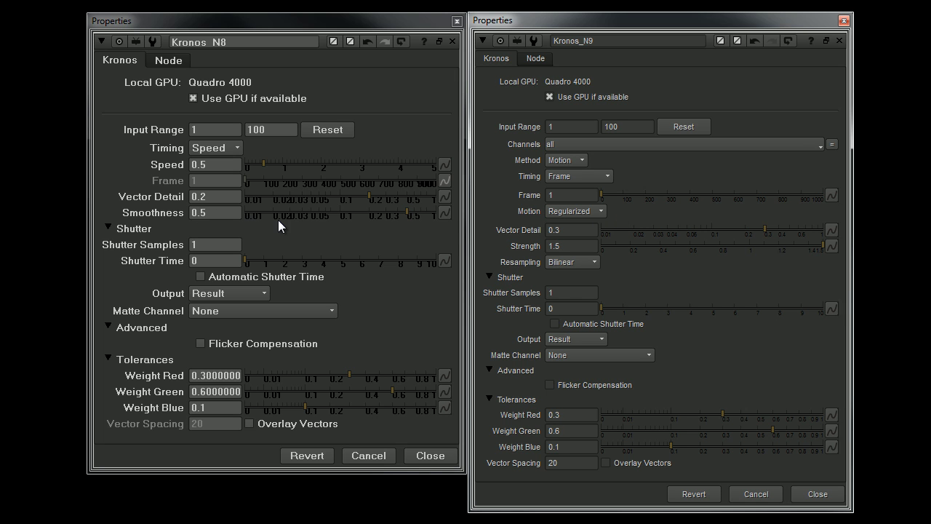
click(588, 211)
click(584, 223)
click(582, 211)
click(583, 197)
click(583, 261)
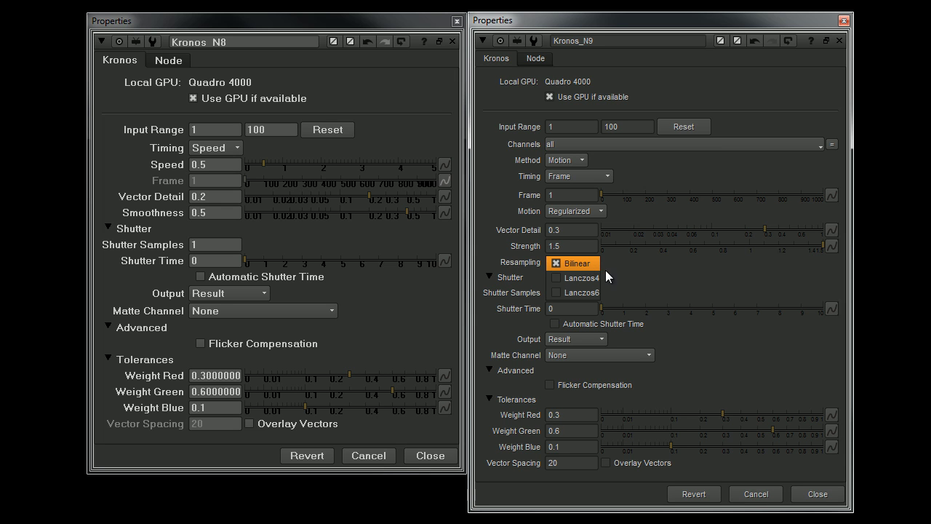
click(635, 276)
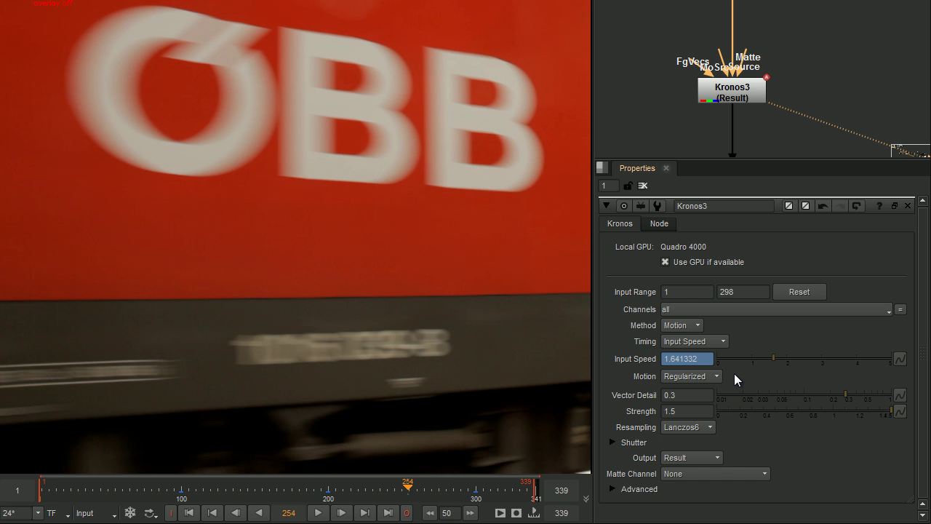
- Switch Kronos3's motion estimation to Local
click(709, 377)
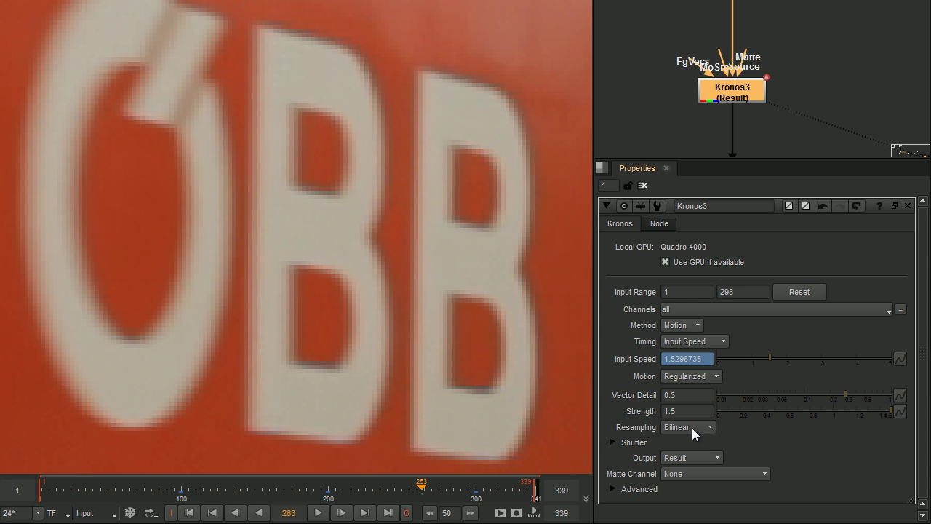
- Cycle Kronos3's resampling through Lanczos4, Lanczos6 and Bilinear, ending on Lanczos6
click(701, 426)
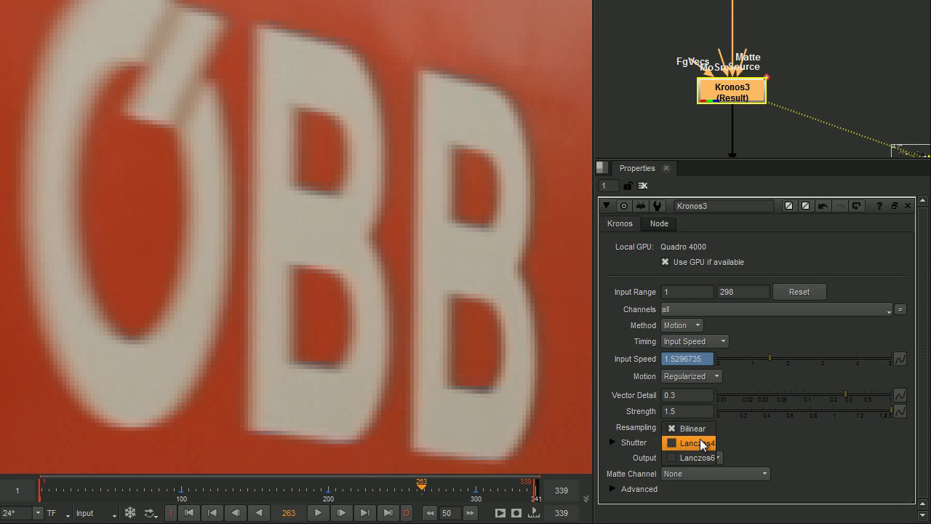
click(700, 441)
click(701, 426)
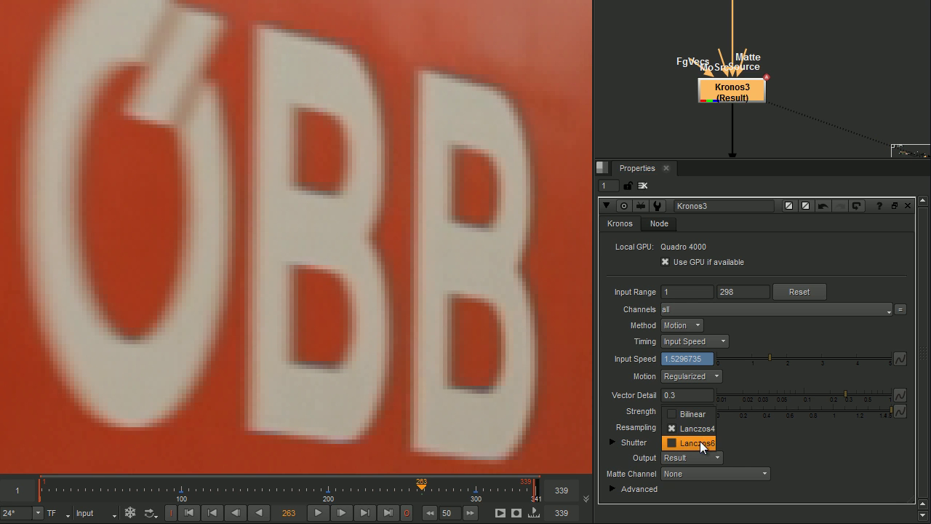
click(699, 442)
click(693, 427)
click(693, 400)
click(696, 431)
click(698, 457)
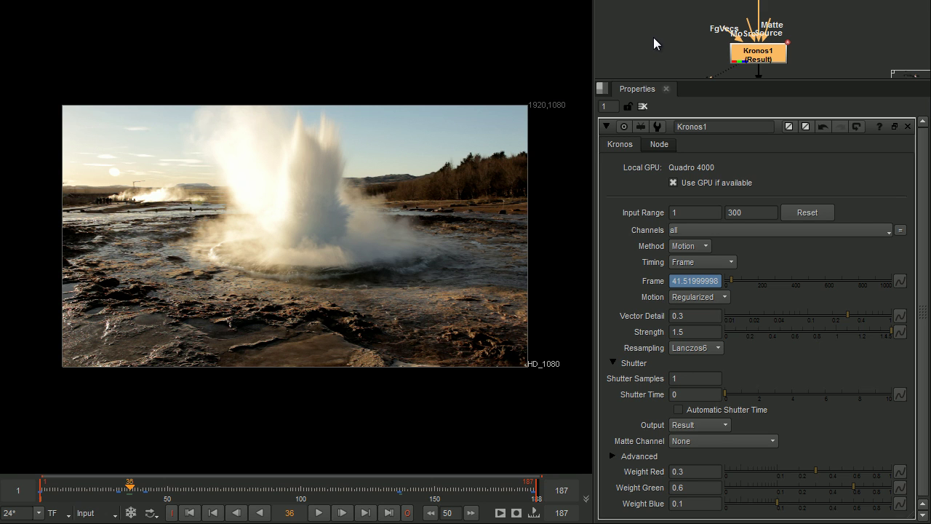
- Open Kronos1's Frame animation curve in the Curve Editor, leaving Timing on Frame
click(725, 260)
click(762, 261)
click(900, 281)
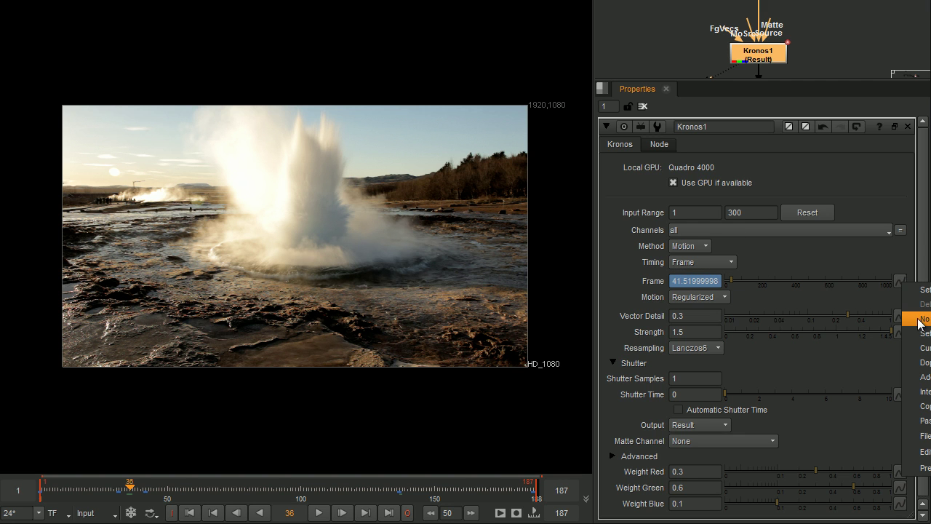
click(813, 254)
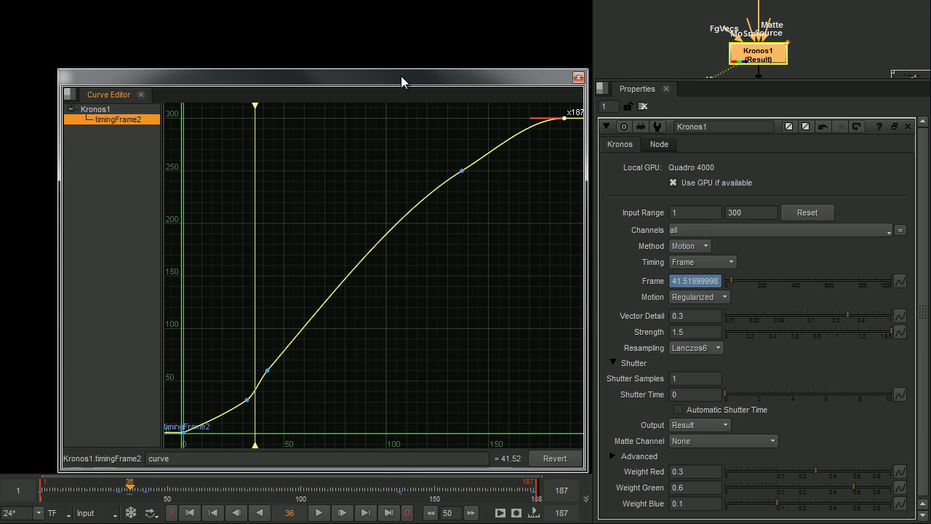
drag(400, 76, 363, 66)
- Select the curve's keys and steepen the tangent at keyframe x137 y250
drag(182, 396, 131, 441)
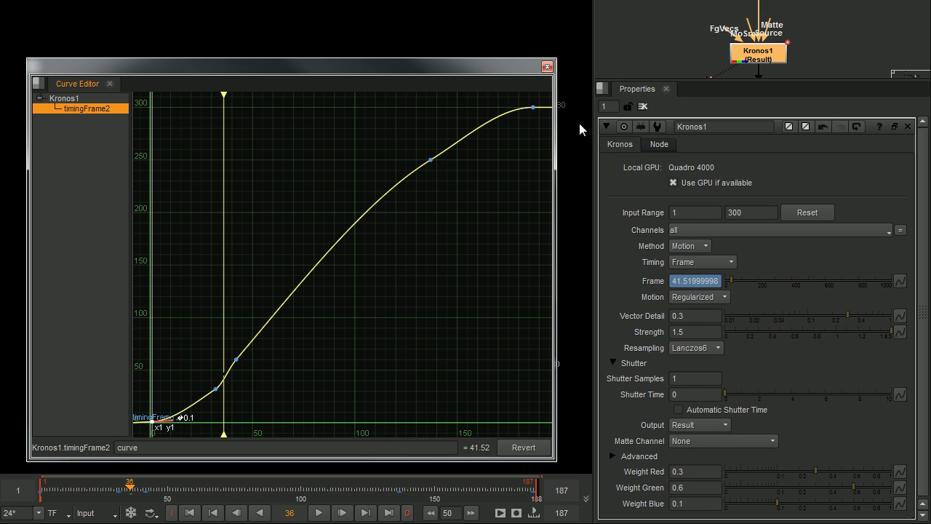
drag(547, 121, 510, 102)
drag(398, 152, 454, 180)
drag(461, 139, 461, 131)
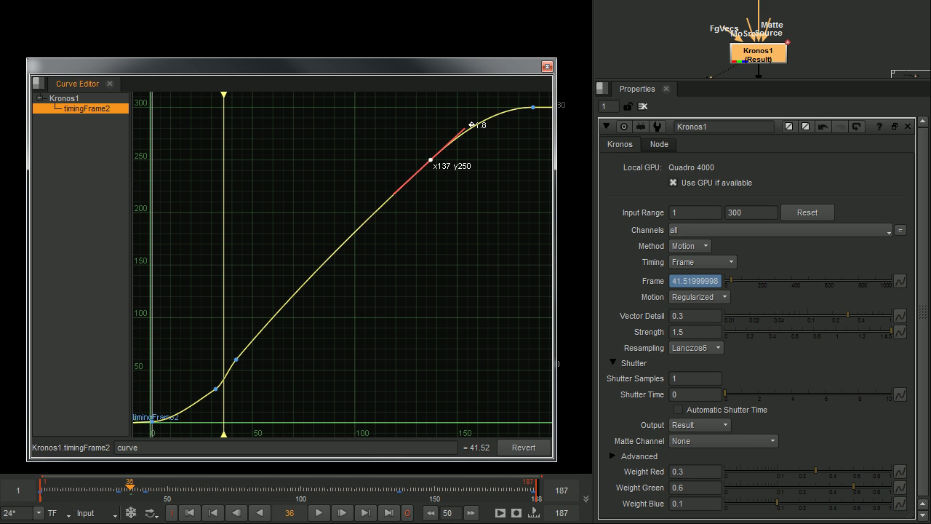